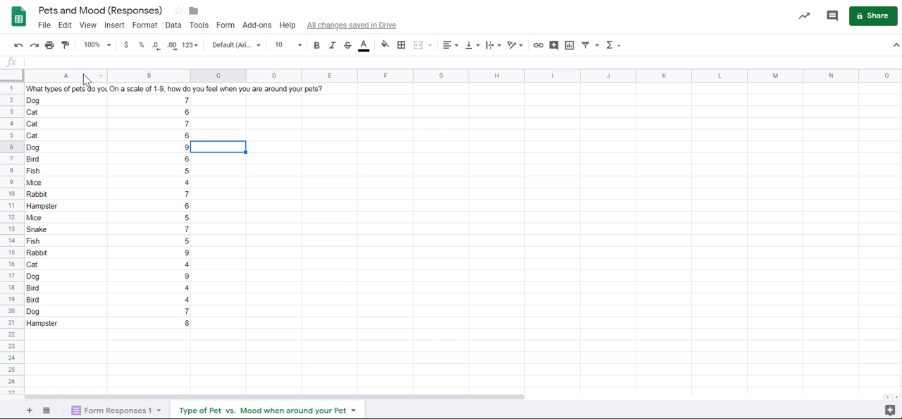
Insert a chart from columns A and B, covering pet types and mood ratings.
{"action": "left_click", "coordinate": [83, 76]}
{"action": "left_click_drag", "start_coordinate": [97, 75], "coordinate": [174, 73]}
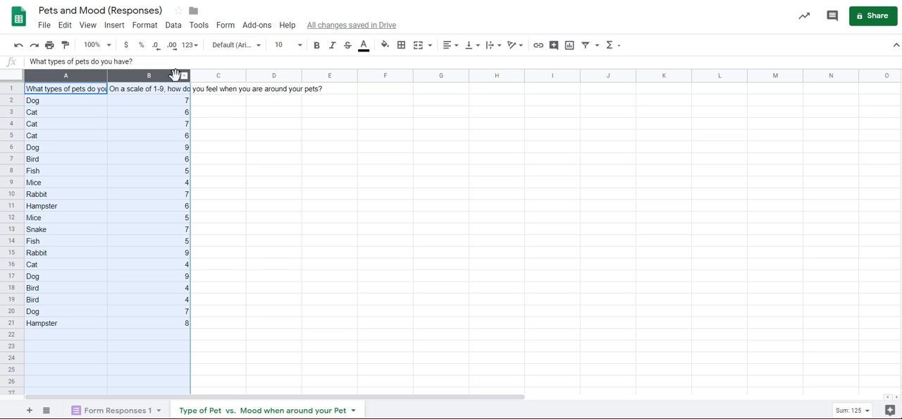
{"action": "left_click", "coordinate": [118, 27]}
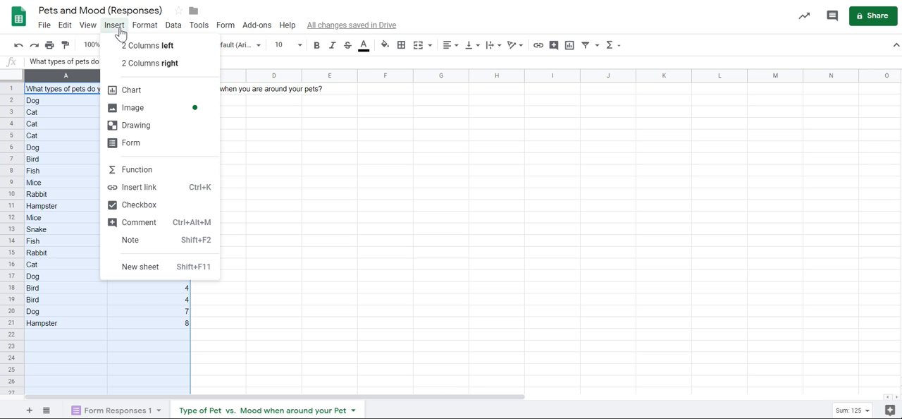
{"action": "left_click", "coordinate": [148, 92]}
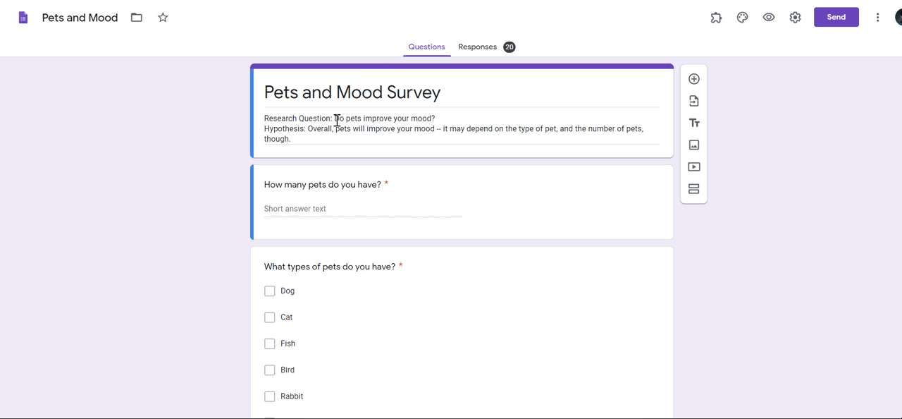
Review the research question in the Pets and Mood survey in Google Forms.
{"action": "triple_click", "coordinate": [381, 121]}
{"action": "left_click", "coordinate": [435, 117]}
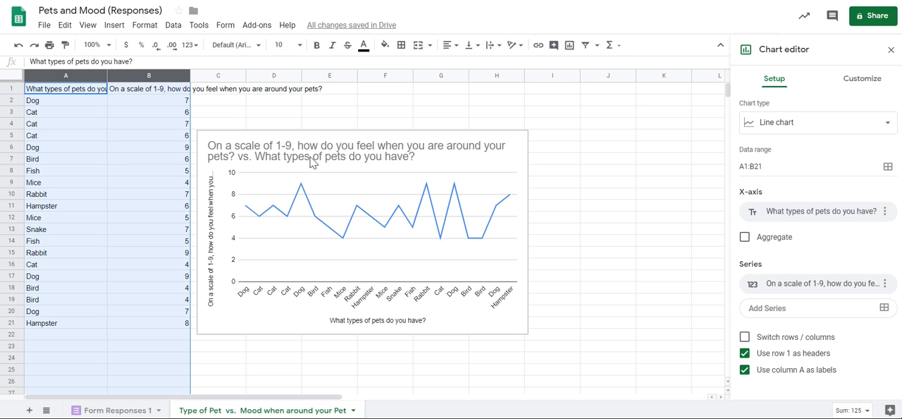
Back in Google Sheets, change the chart title to "Type of Pet vs. Mood when around your Pet".
{"action": "left_click", "coordinate": [312, 163]}
{"action": "left_click", "coordinate": [313, 159]}
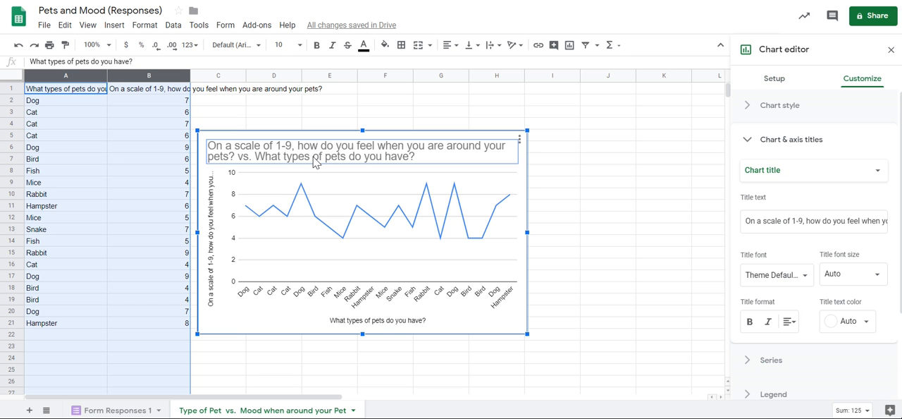
{"action": "left_click", "coordinate": [315, 157]}
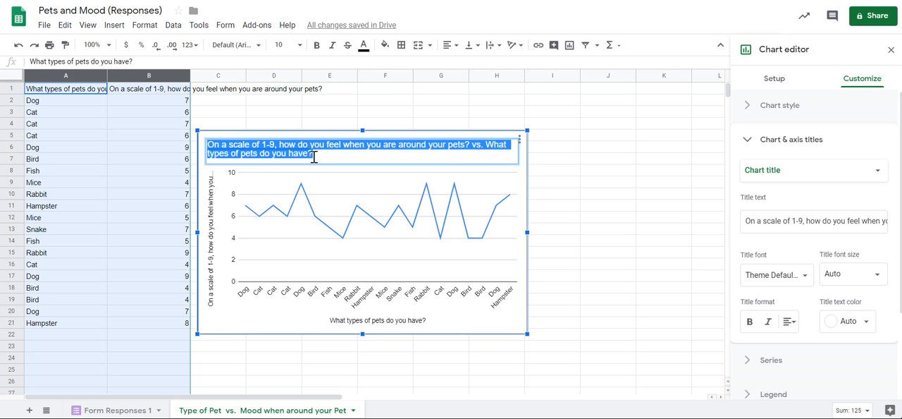
{"action": "type", "text": "Type of Pet vs. Mood"}
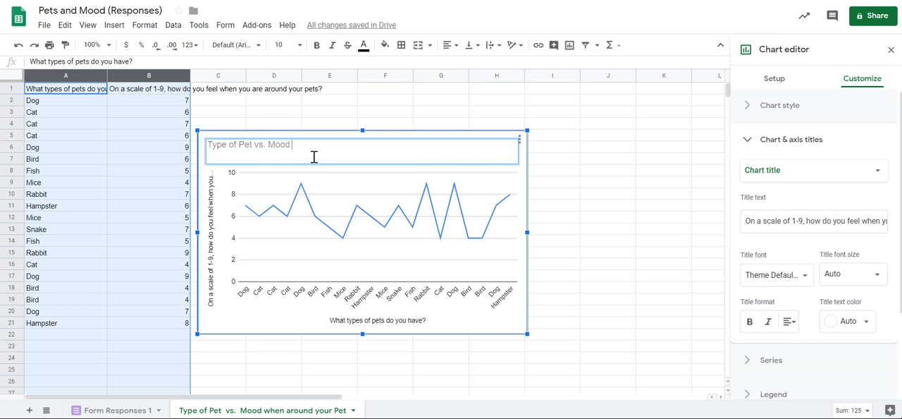
{"action": "type", "text": " when around your Pet"}
{"action": "key", "text": "Return"}
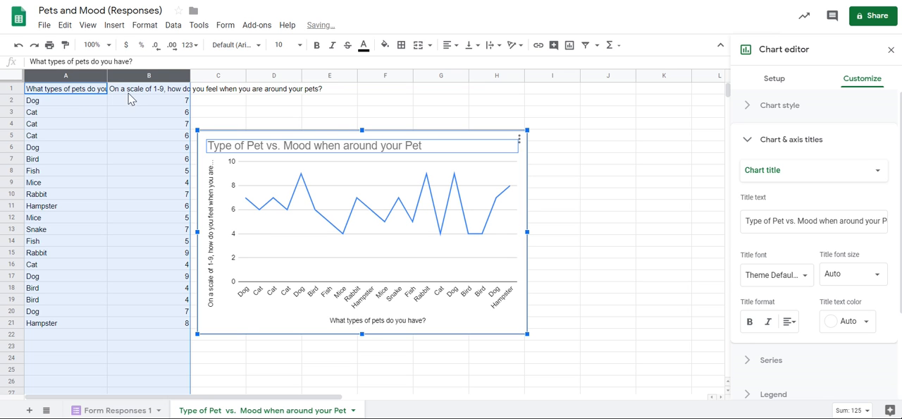
Change the chart's horizontal axis title to "Type of Pet".
{"action": "left_click", "coordinate": [386, 322]}
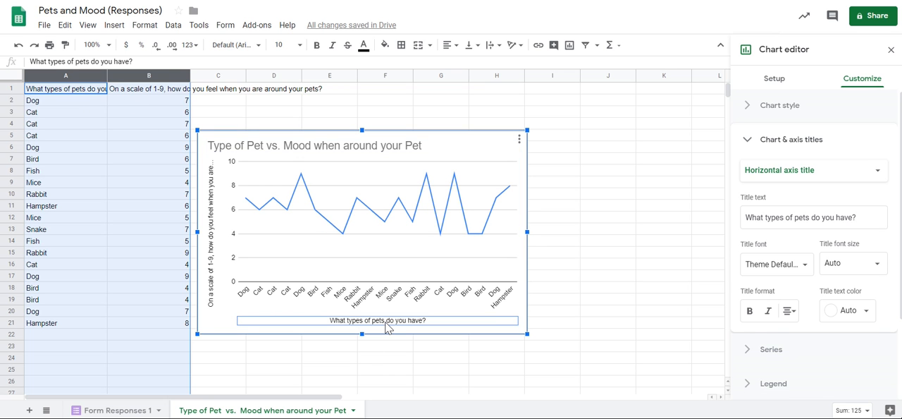
{"action": "left_click", "coordinate": [386, 323]}
{"action": "type", "text": "Type of Pet"}
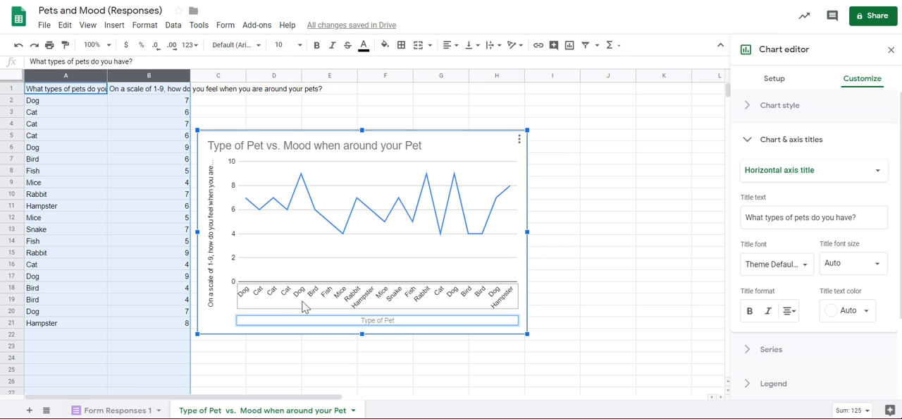
Change the chart's vertical axis title to "Mood when around your Pet, 1-10" and deselect the chart.
{"action": "left_click", "coordinate": [211, 286]}
{"action": "left_click", "coordinate": [213, 281]}
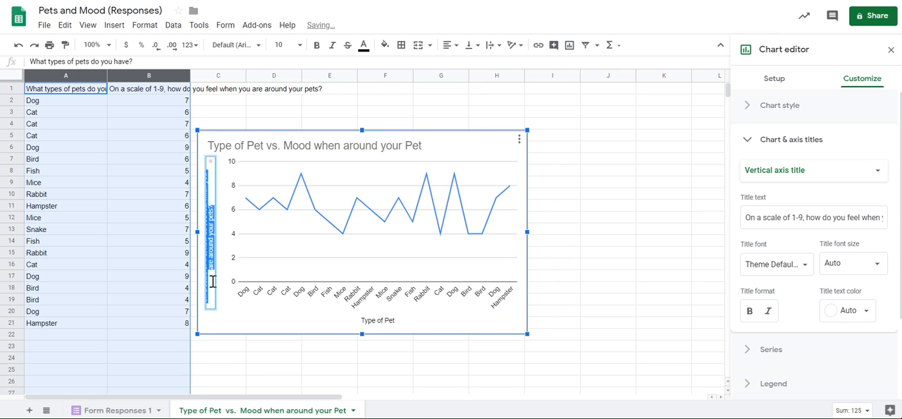
{"action": "type", "text": "Mood"}
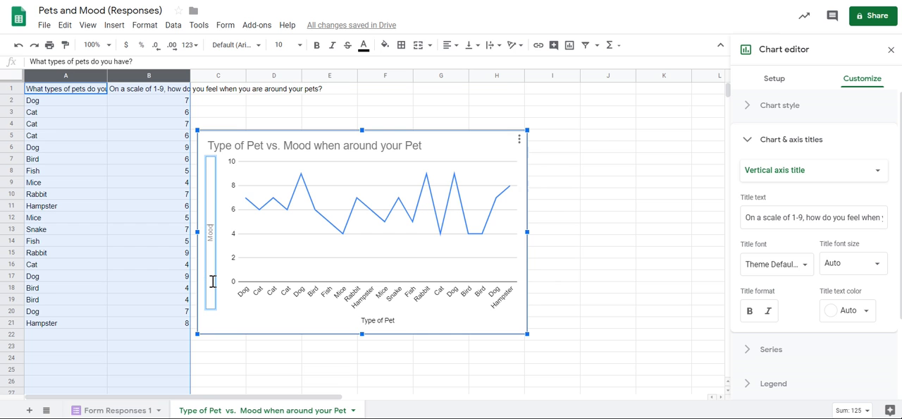
{"action": "type", "text": " when around your Pet, 1-9"}
{"action": "type", "text": "0"}
{"action": "left_click", "coordinate": [594, 247]}
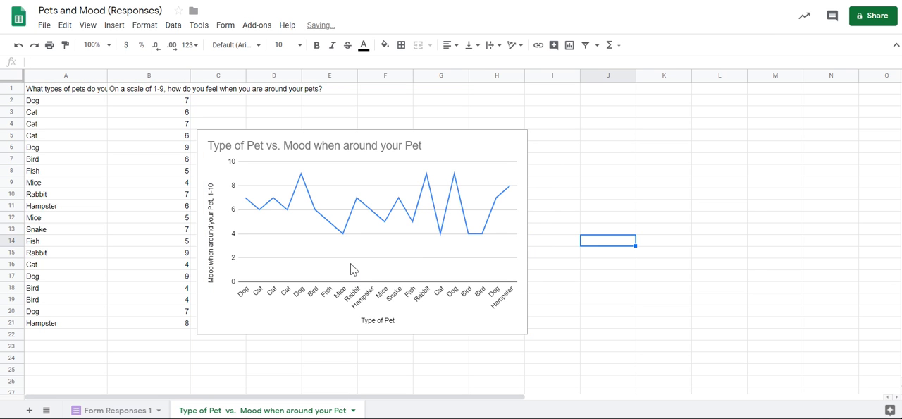
Reopen the chart for editing and aggregate the data by pet type, using Average for the mood series.
{"action": "left_click", "coordinate": [295, 318]}
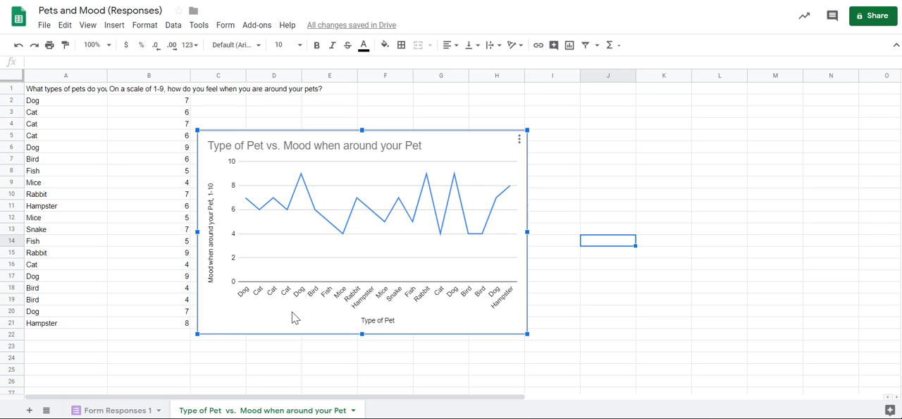
{"action": "left_click", "coordinate": [519, 145]}
{"action": "left_click", "coordinate": [490, 157]}
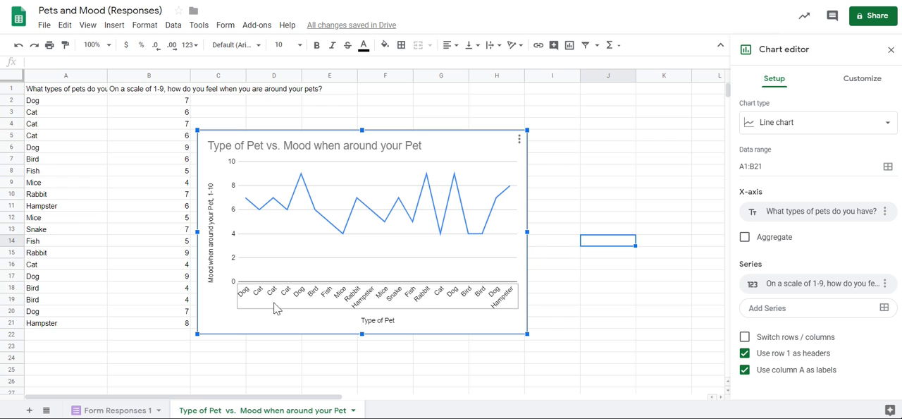
{"action": "left_click", "coordinate": [339, 261]}
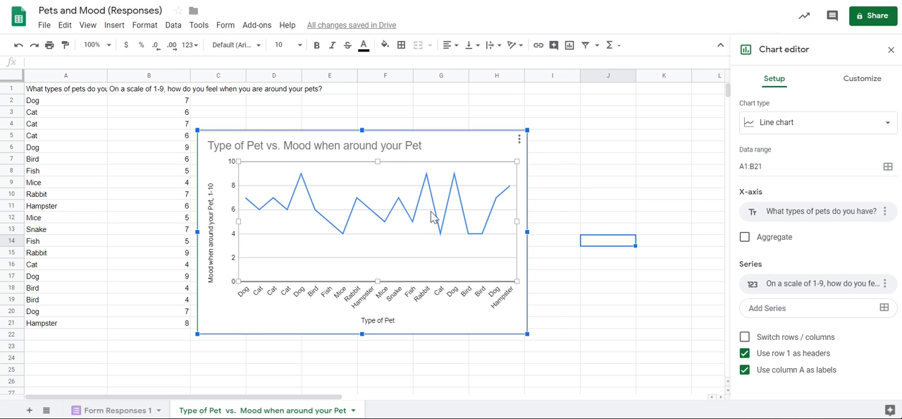
{"action": "left_click", "coordinate": [746, 240]}
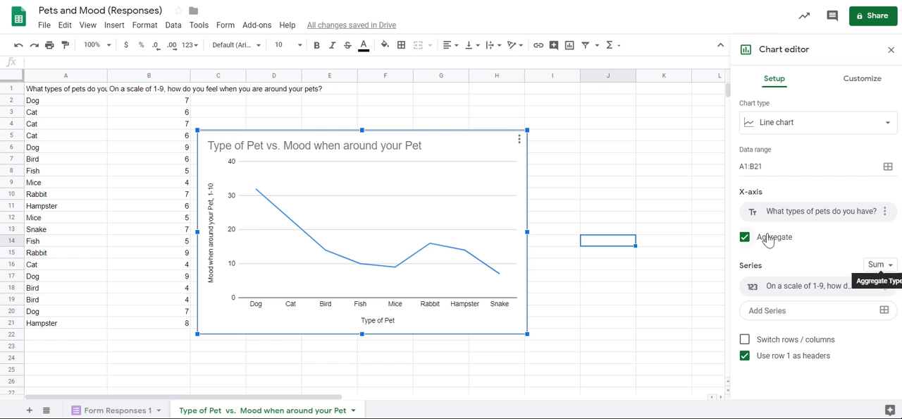
{"action": "left_click", "coordinate": [746, 240]}
{"action": "left_click", "coordinate": [745, 238]}
{"action": "left_click", "coordinate": [879, 267]}
{"action": "left_click", "coordinate": [890, 179]}
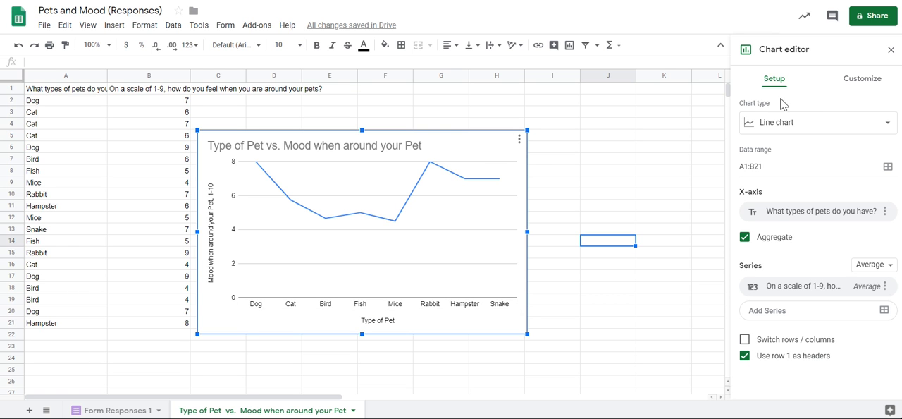
Change the line chart to a standard column chart.
{"action": "left_click", "coordinate": [816, 131]}
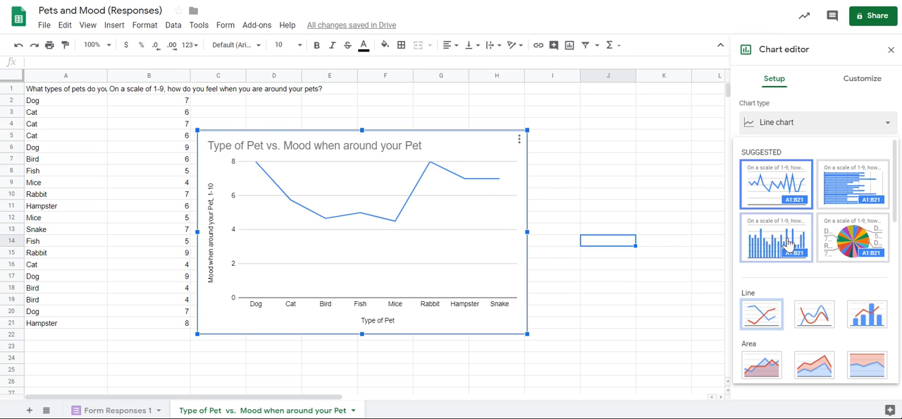
{"action": "scroll", "coordinate": [792, 308], "scroll_direction": "down", "scroll_amount": 5}
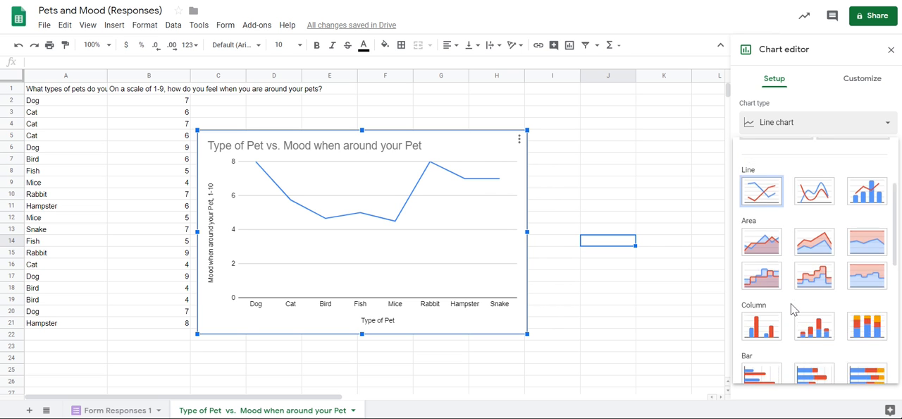
{"action": "scroll", "coordinate": [793, 308], "scroll_direction": "up", "scroll_amount": 2}
{"action": "scroll", "coordinate": [793, 309], "scroll_direction": "up", "scroll_amount": 1}
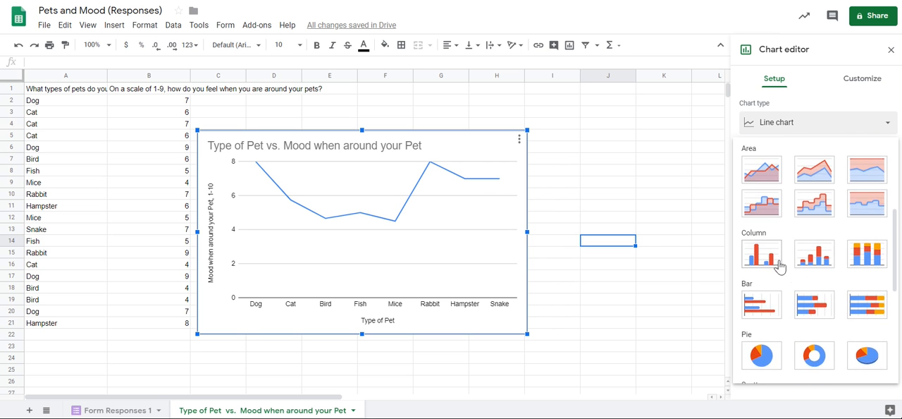
{"action": "left_click", "coordinate": [771, 261]}
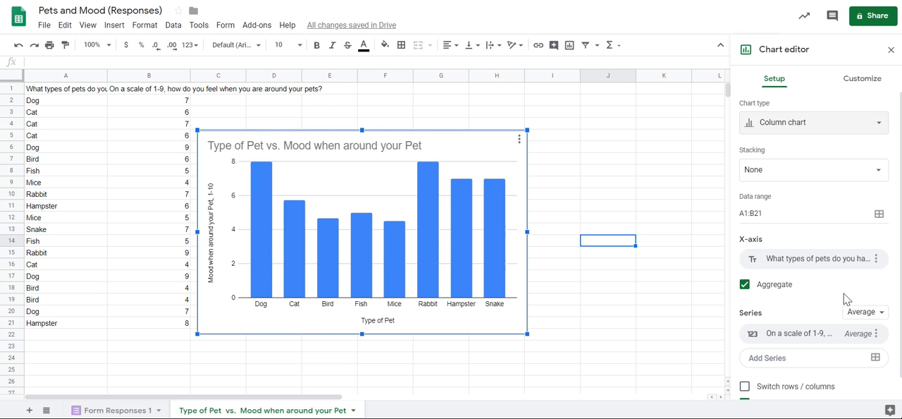
Look through the chart's customization options for series, legend, titles and horizontal axis.
{"action": "left_click", "coordinate": [870, 84]}
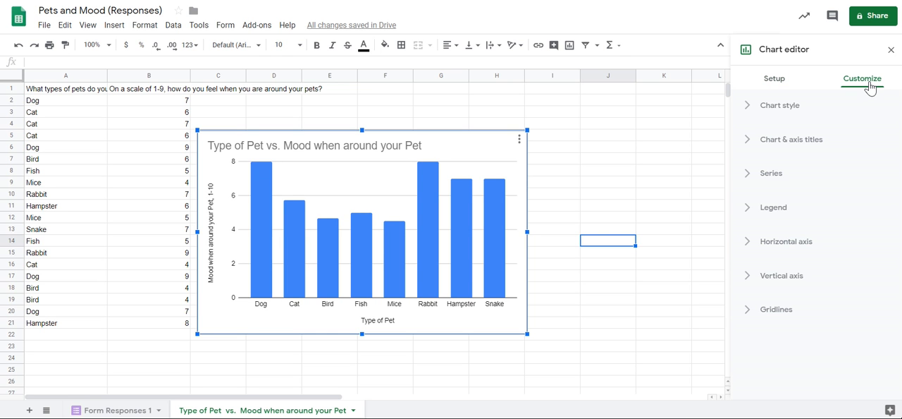
{"action": "left_click", "coordinate": [783, 179]}
{"action": "scroll", "coordinate": [824, 242], "scroll_direction": "down", "scroll_amount": 3}
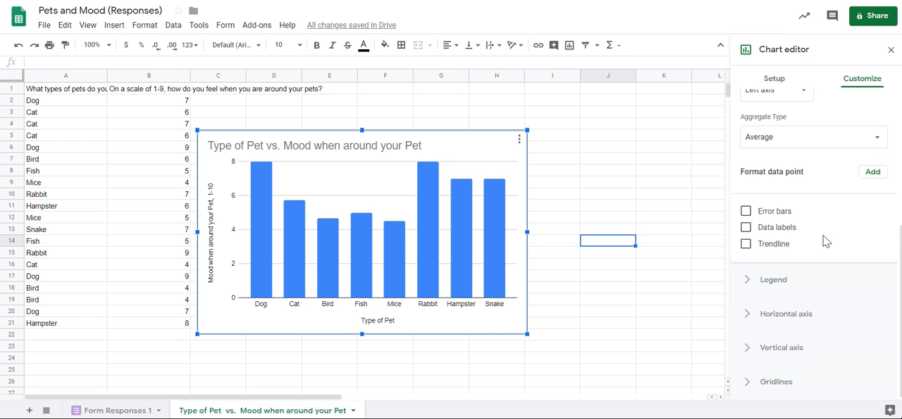
{"action": "scroll", "coordinate": [824, 242], "scroll_direction": "up", "scroll_amount": 2}
{"action": "scroll", "coordinate": [824, 242], "scroll_direction": "down", "scroll_amount": 2}
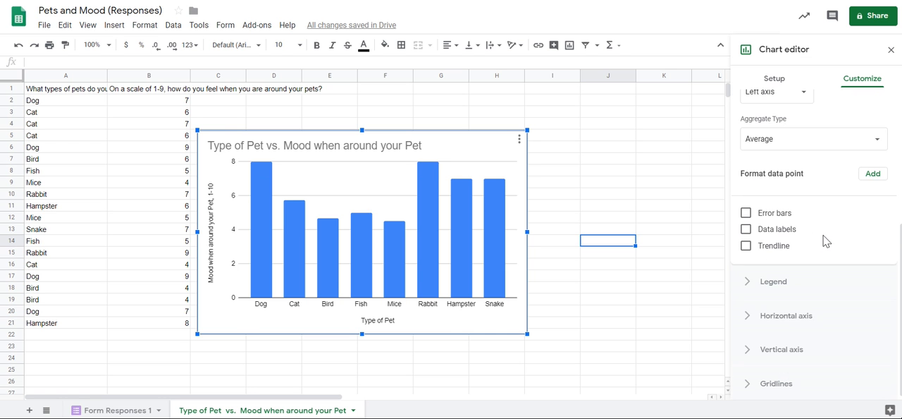
{"action": "left_click", "coordinate": [796, 282]}
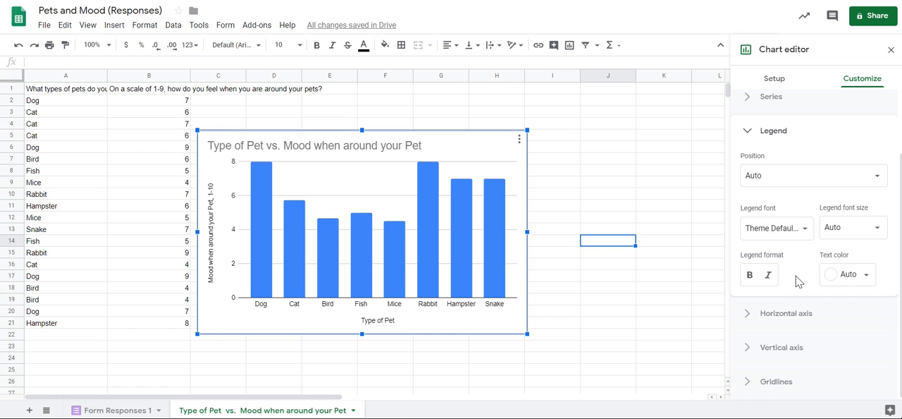
{"action": "left_click", "coordinate": [791, 316]}
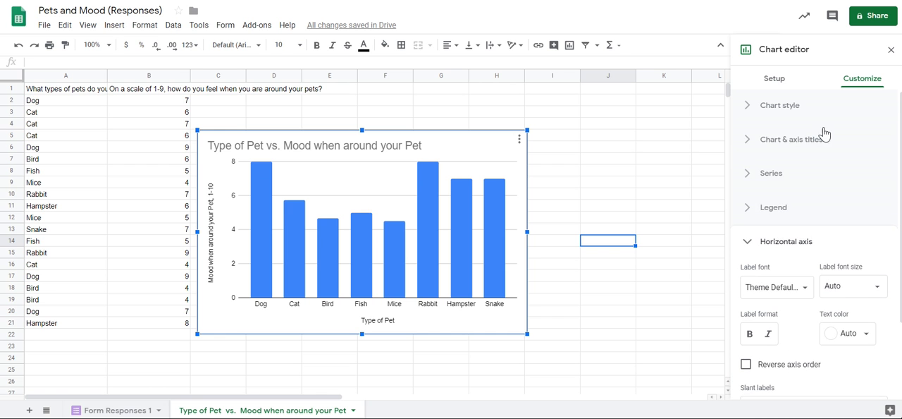
{"action": "left_click", "coordinate": [822, 141]}
{"action": "scroll", "coordinate": [783, 233], "scroll_direction": "down", "scroll_amount": 2}
{"action": "left_click", "coordinate": [768, 244]}
{"action": "scroll", "coordinate": [776, 292], "scroll_direction": "down", "scroll_amount": 3}
{"action": "left_click", "coordinate": [806, 291]}
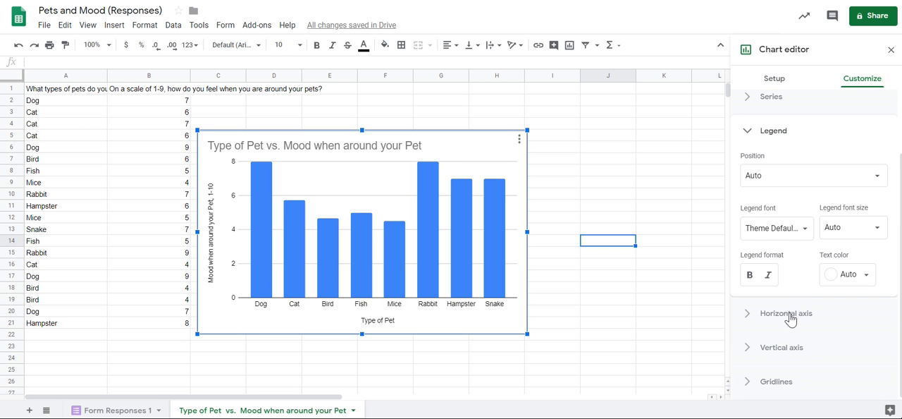
{"action": "left_click", "coordinate": [790, 318]}
Set the vertical axis range to a minimum of 0 and a maximum of 10, and finish editing the chart.
{"action": "left_click", "coordinate": [790, 346]}
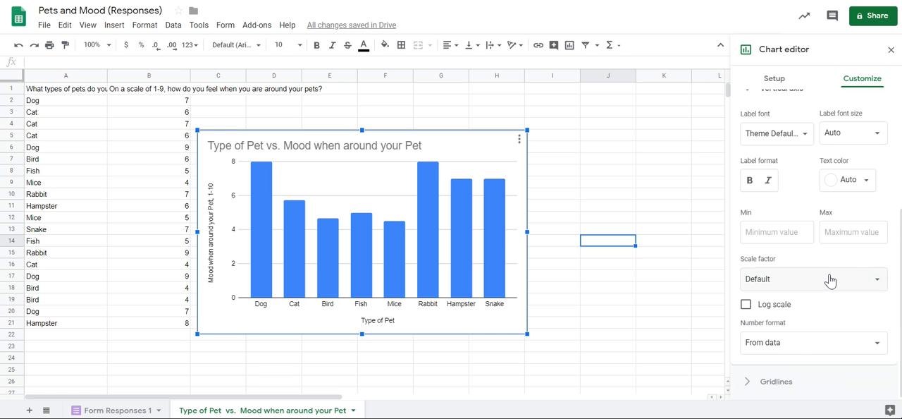
{"action": "scroll", "coordinate": [830, 280], "scroll_direction": "up", "scroll_amount": 2}
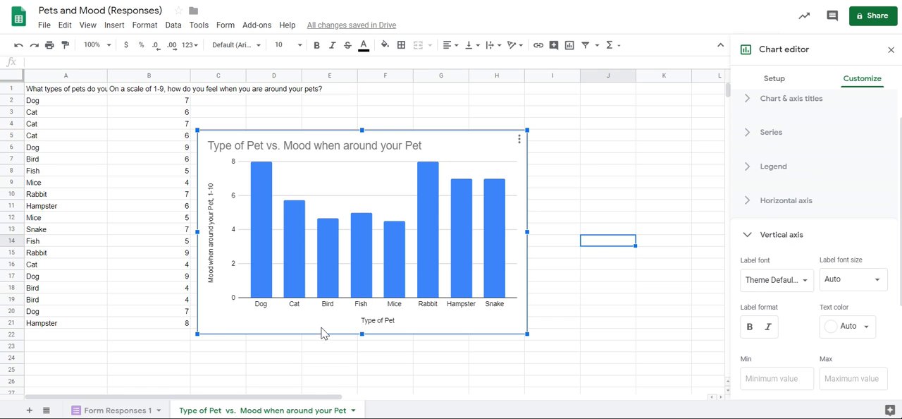
{"action": "left_click", "coordinate": [848, 380]}
{"action": "type", "text": "10"}
{"action": "left_click", "coordinate": [771, 379]}
{"action": "type", "text": "0"}
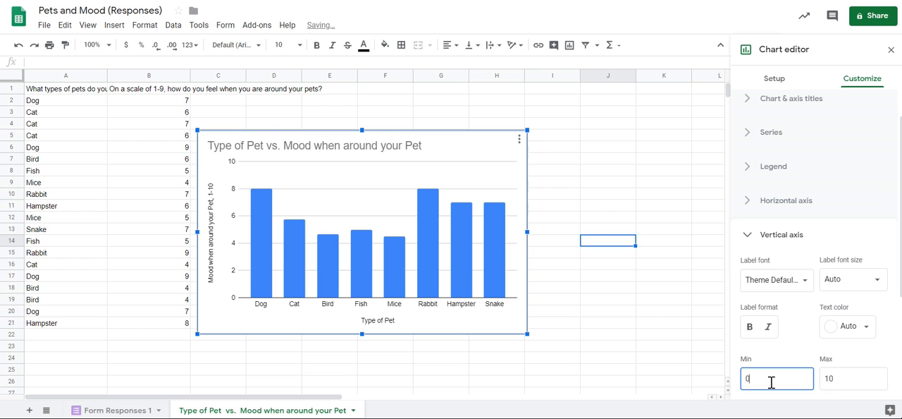
{"action": "left_click", "coordinate": [791, 355]}
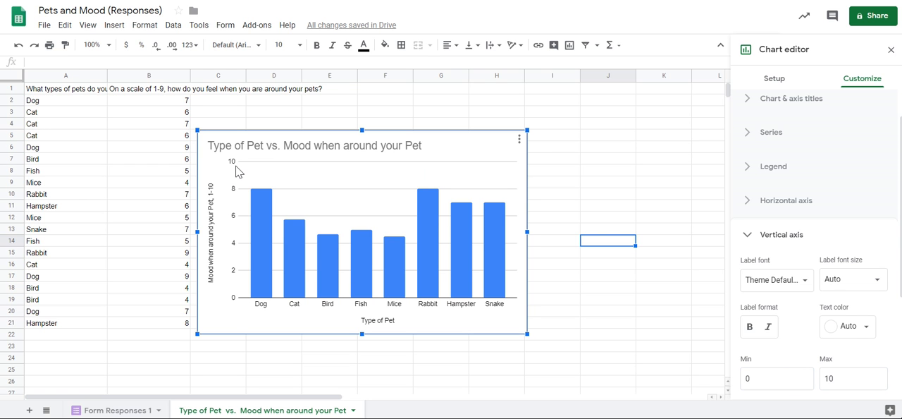
{"action": "left_click", "coordinate": [623, 304]}
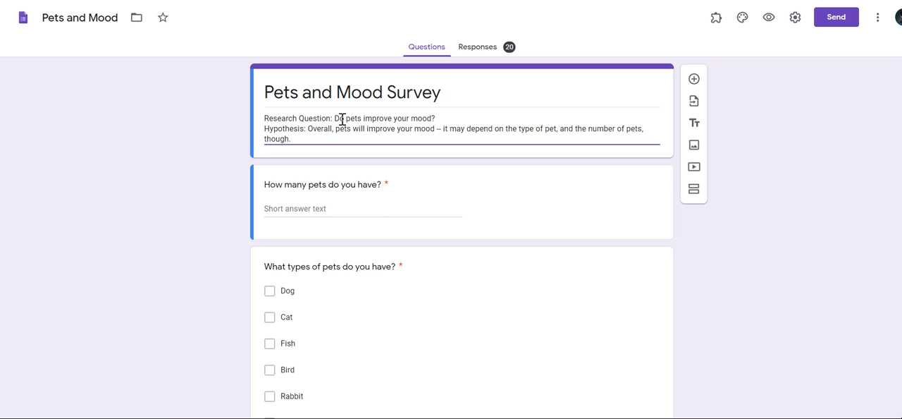
Reread the research question in the Google Forms survey and select the column chart back in Google Sheets.
{"action": "left_click_drag", "start_coordinate": [339, 118], "coordinate": [437, 118]}
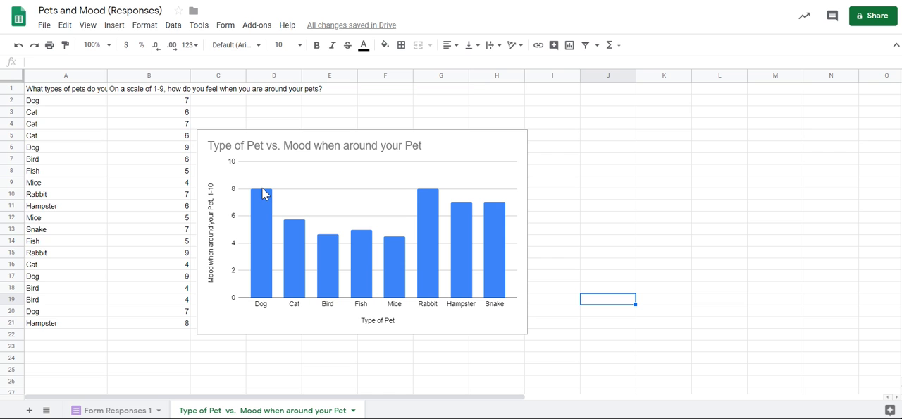
{"action": "left_click", "coordinate": [524, 155]}
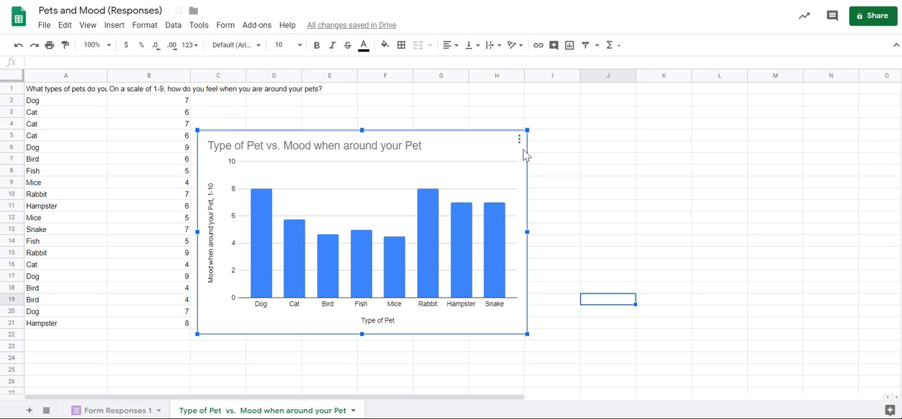